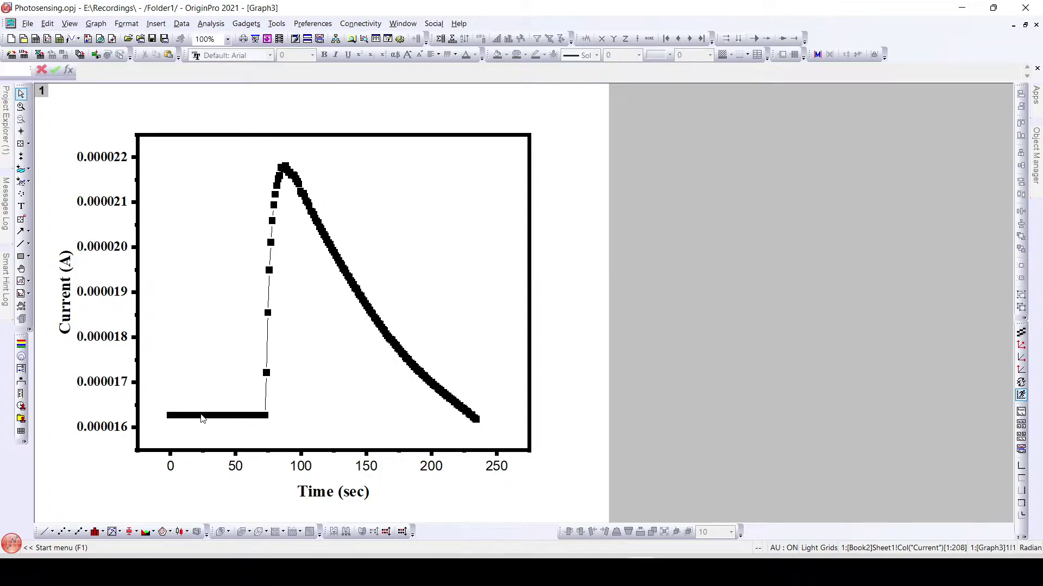
# Step: Restore Graph3 and bring up Graph2 maximized in the workspace
pyautogui.moveTo(269, 418)
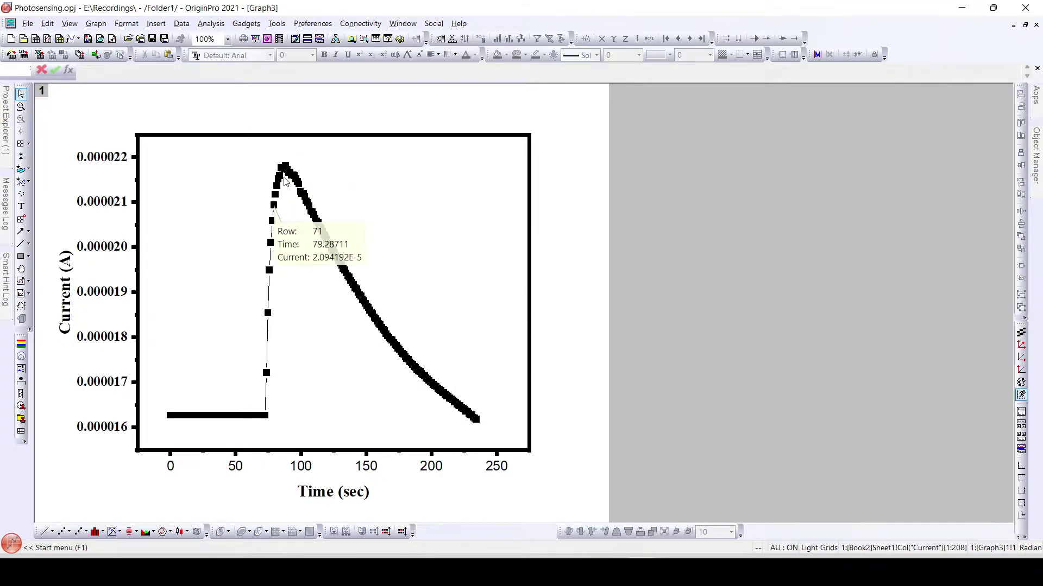
pyautogui.moveTo(281, 173)
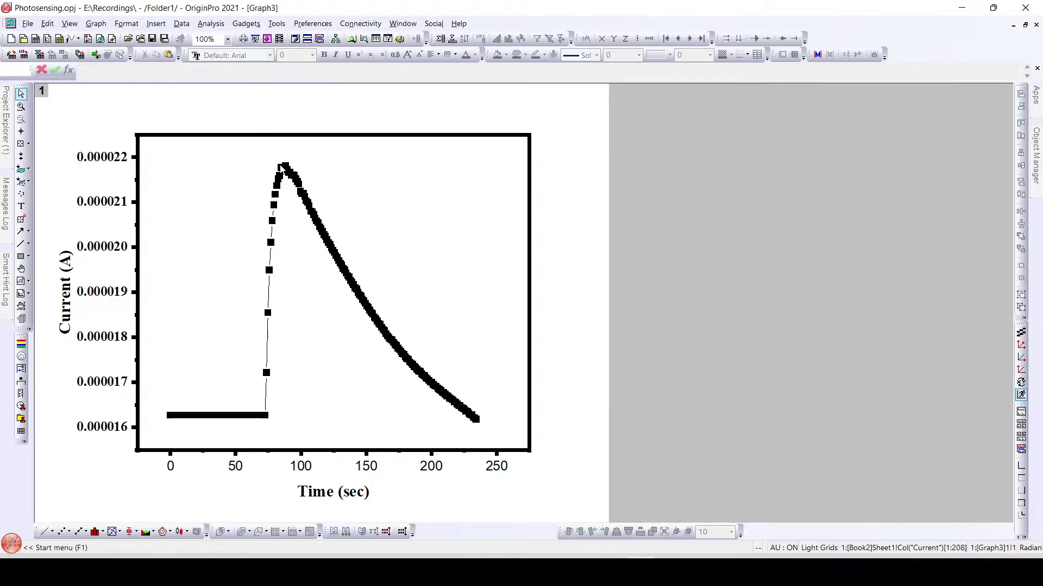
pyautogui.moveTo(465, 410)
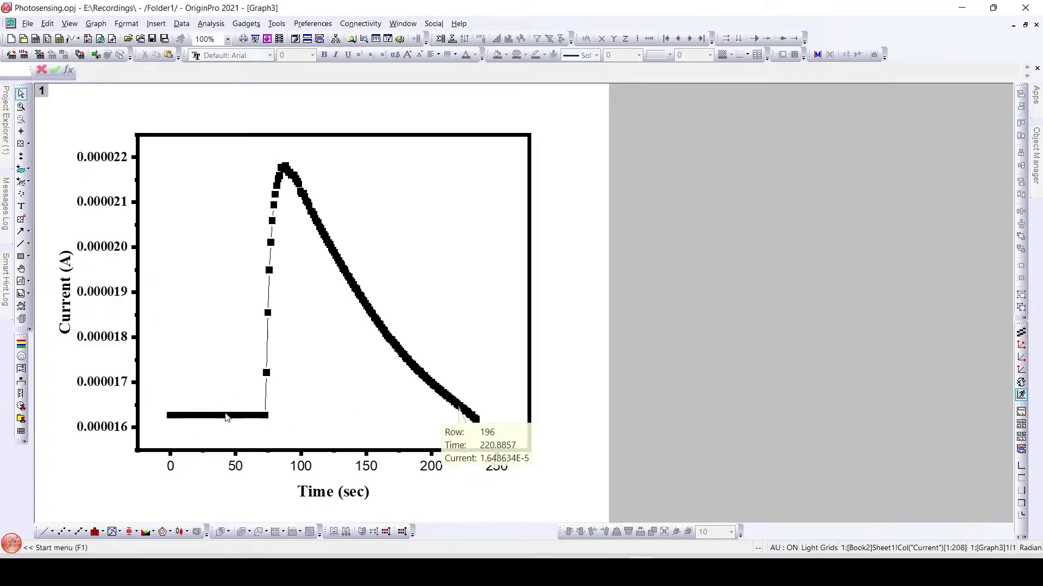
pyautogui.moveTo(226, 416)
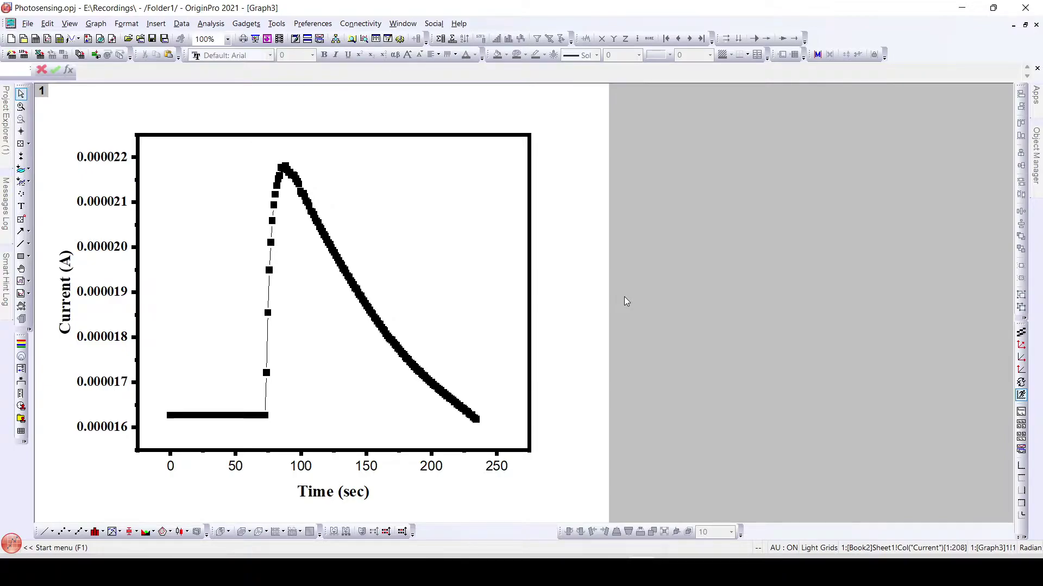
pyautogui.click(1025, 25)
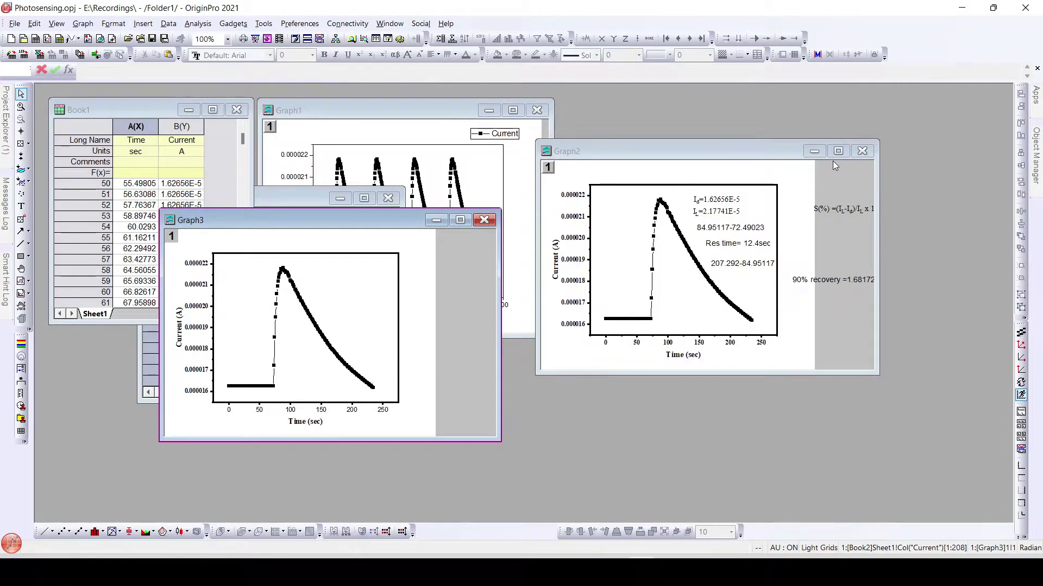
pyautogui.click(841, 157)
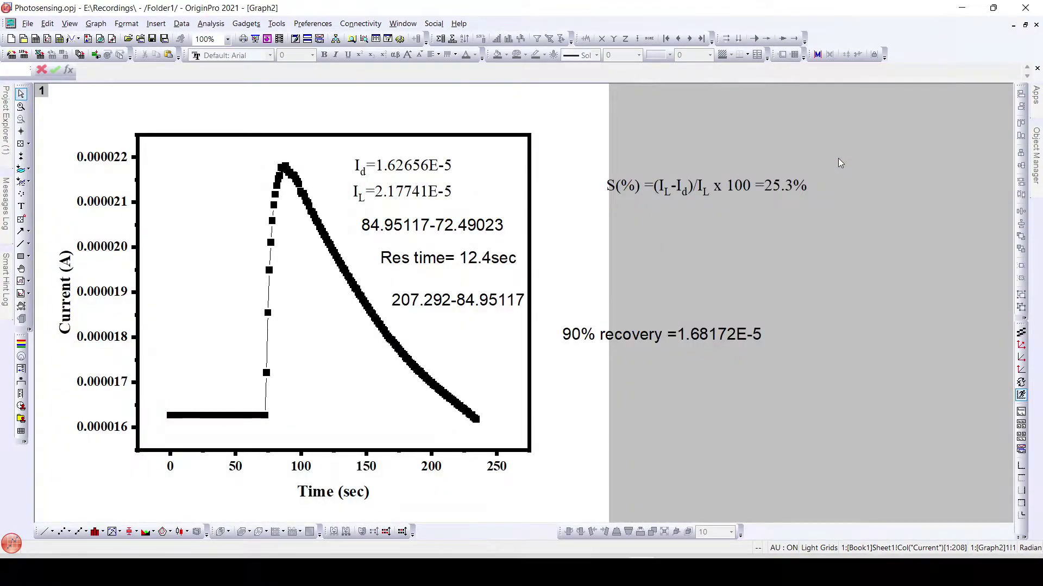
# Step: Move Graph2's S(%) sensitivity label slightly down and to the right
pyautogui.click(664, 187)
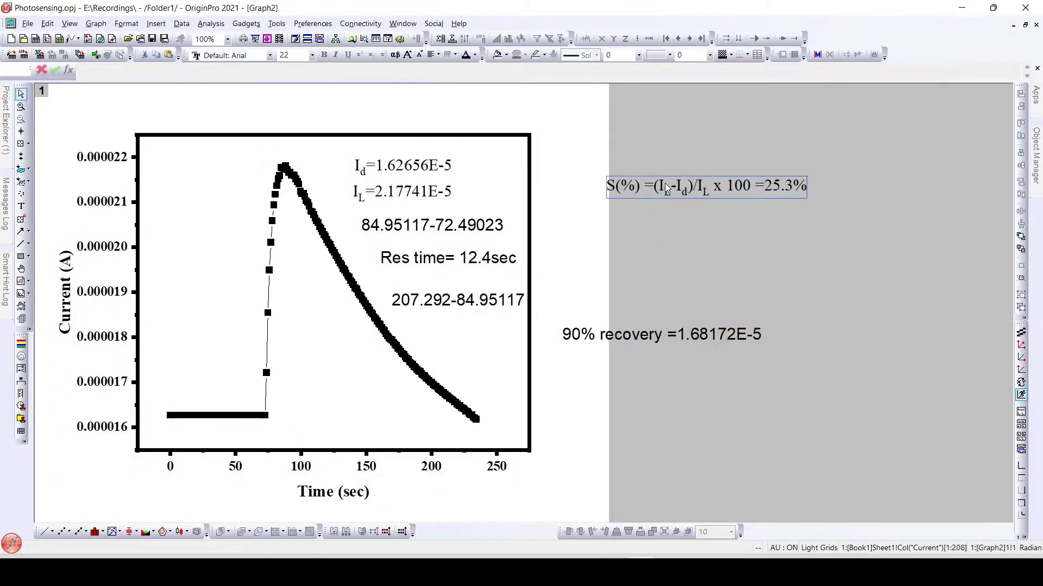
pyautogui.moveTo(664, 190); pyautogui.dragTo(682, 217)
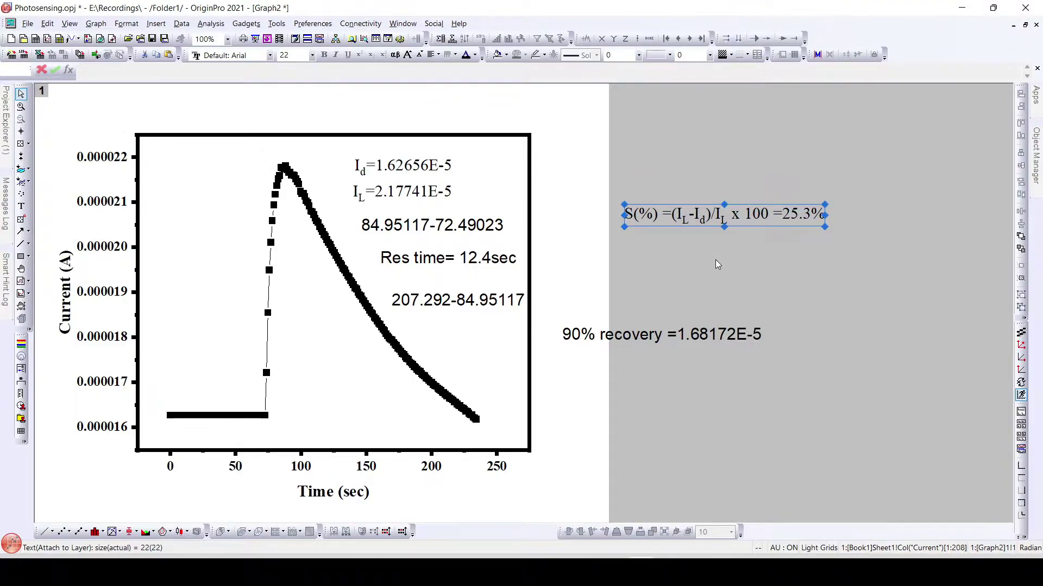
pyautogui.click(684, 254)
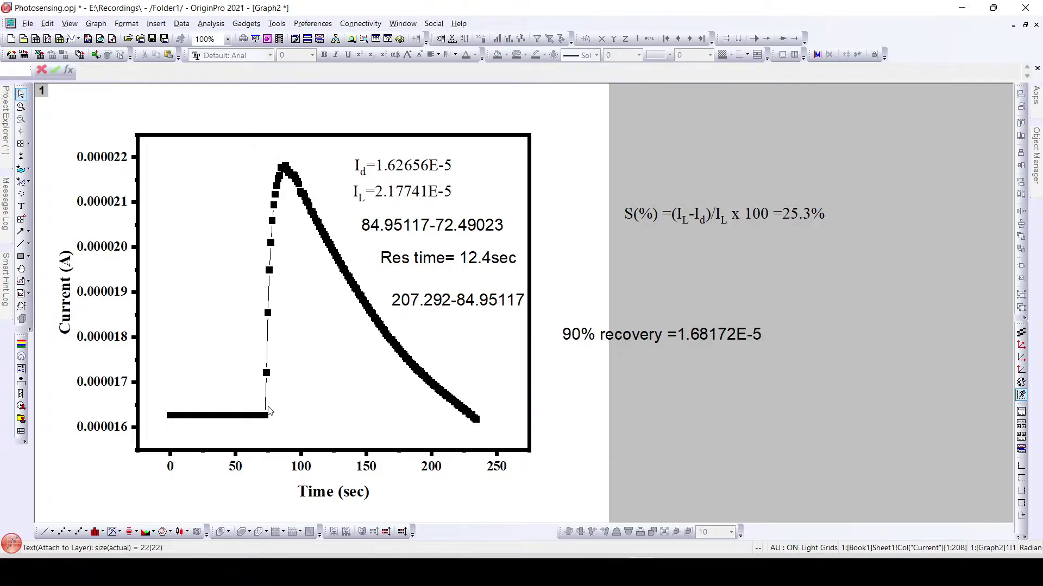
pyautogui.moveTo(265, 419)
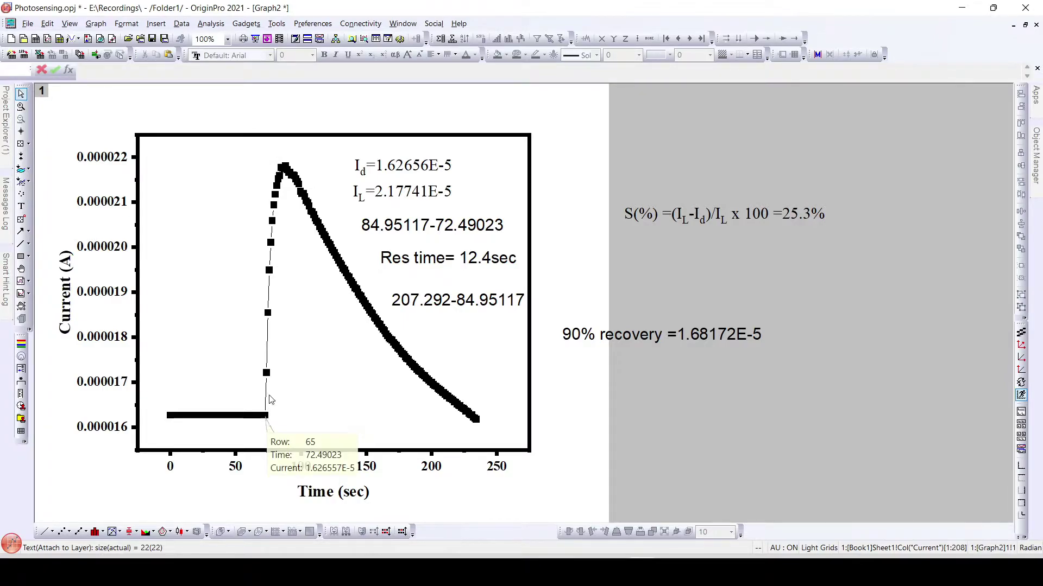
pyautogui.moveTo(283, 171)
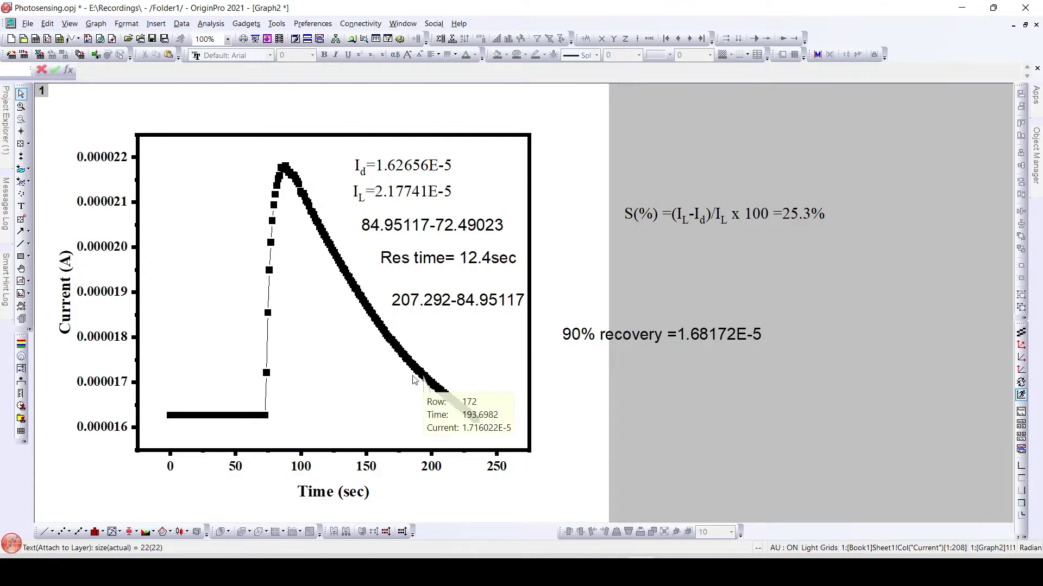
pyautogui.moveTo(424, 371)
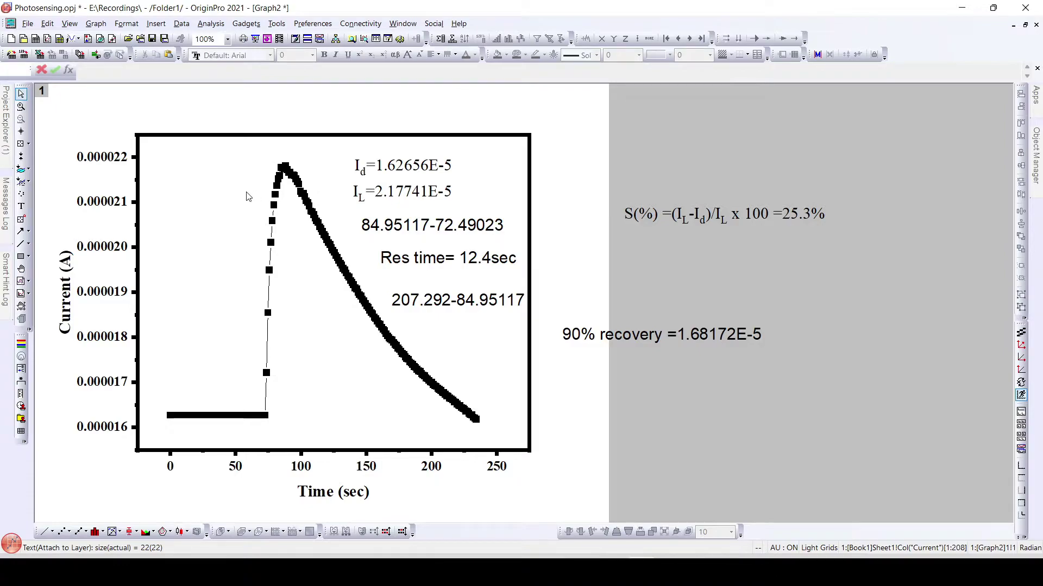
# Step: Read the baseline end point (Time 72.49023 s, Current 1.626557E-5 A) and confirm it is worksheet row 65
pyautogui.click(22, 145)
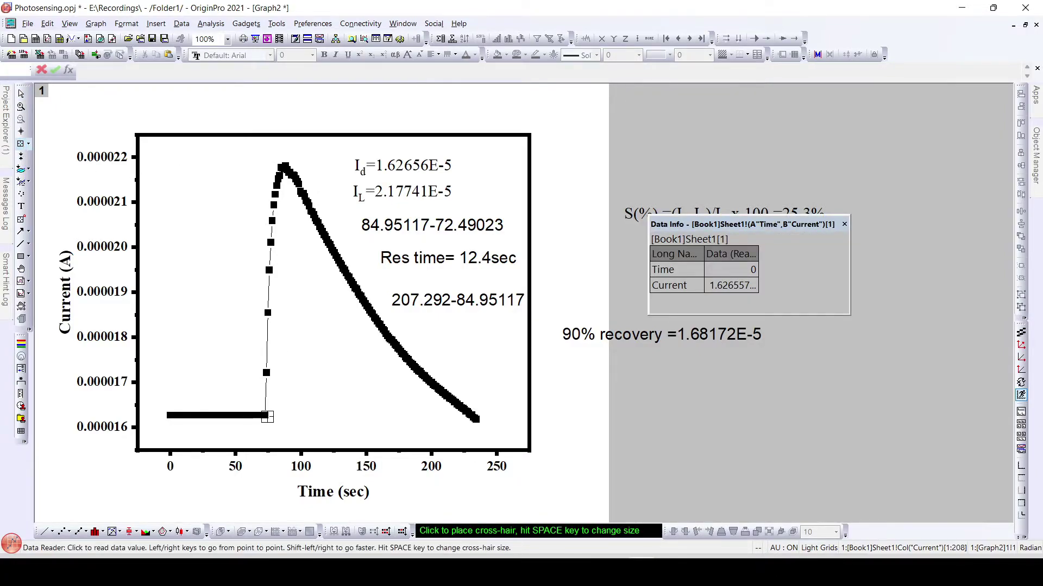
pyautogui.click(266, 416)
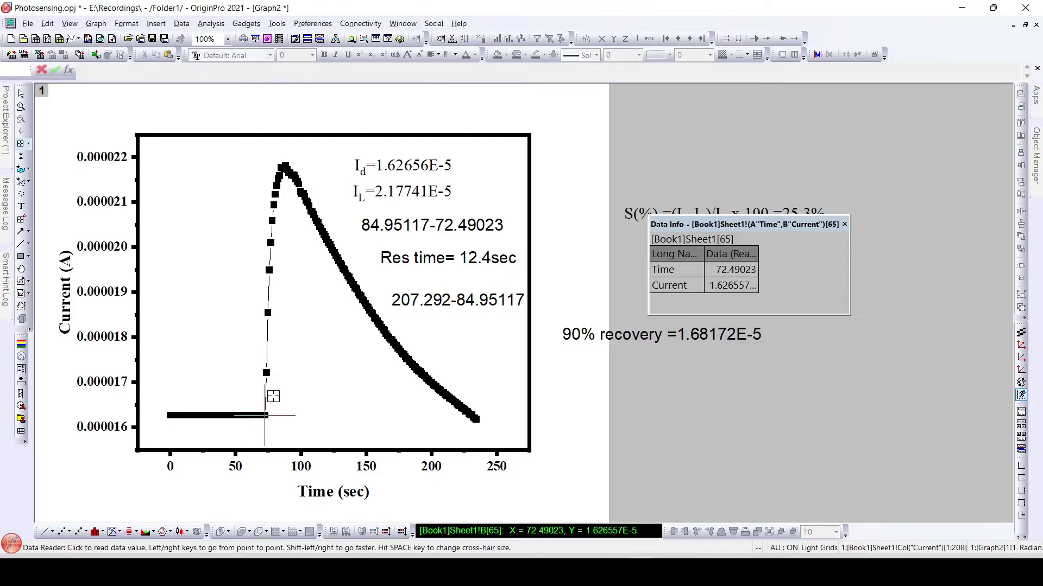
pyautogui.rightClick(737, 283)
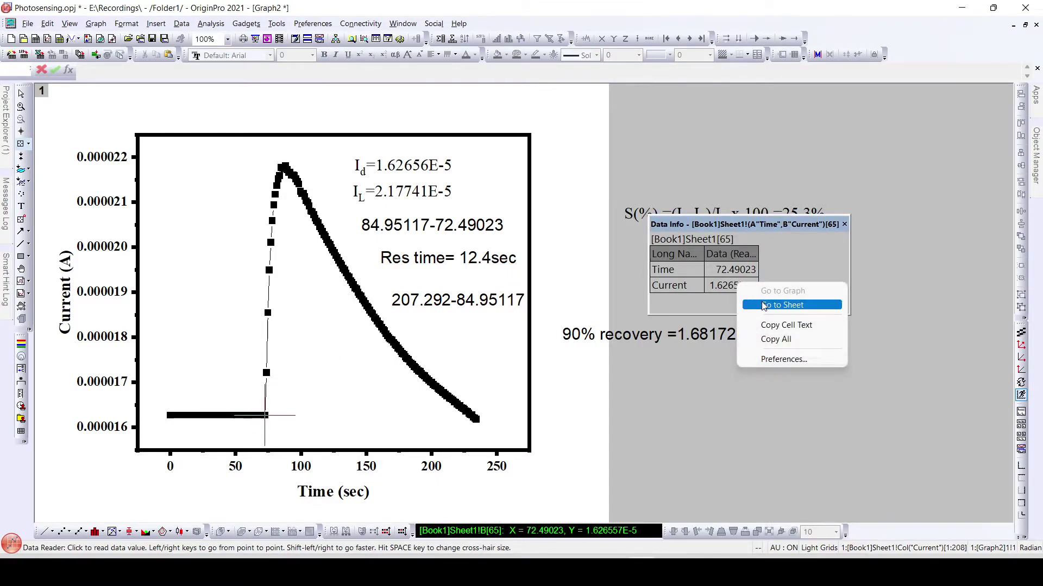
pyautogui.click(784, 305)
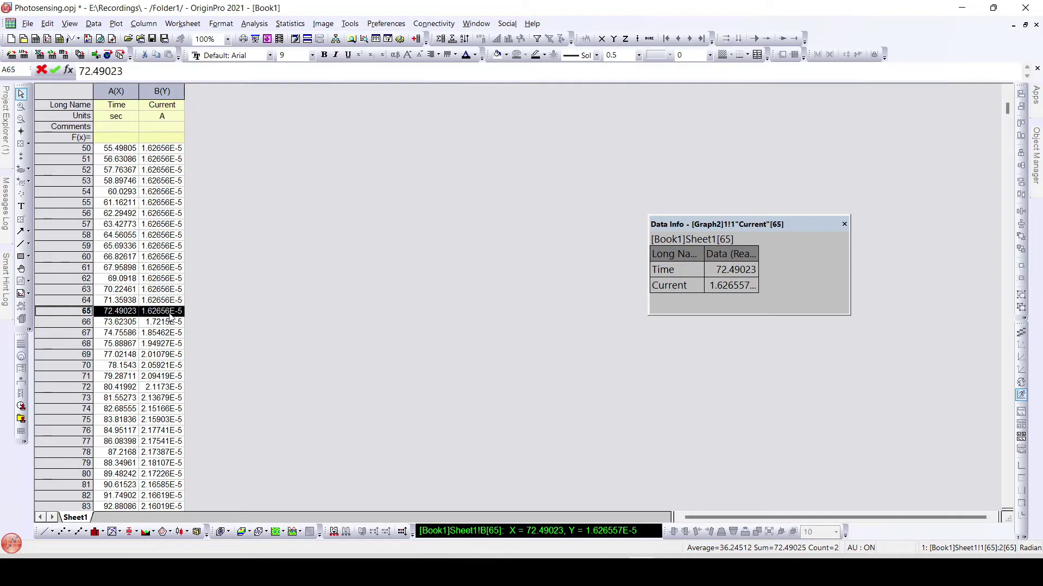
pyautogui.rightClick(732, 269)
pyautogui.click(769, 278)
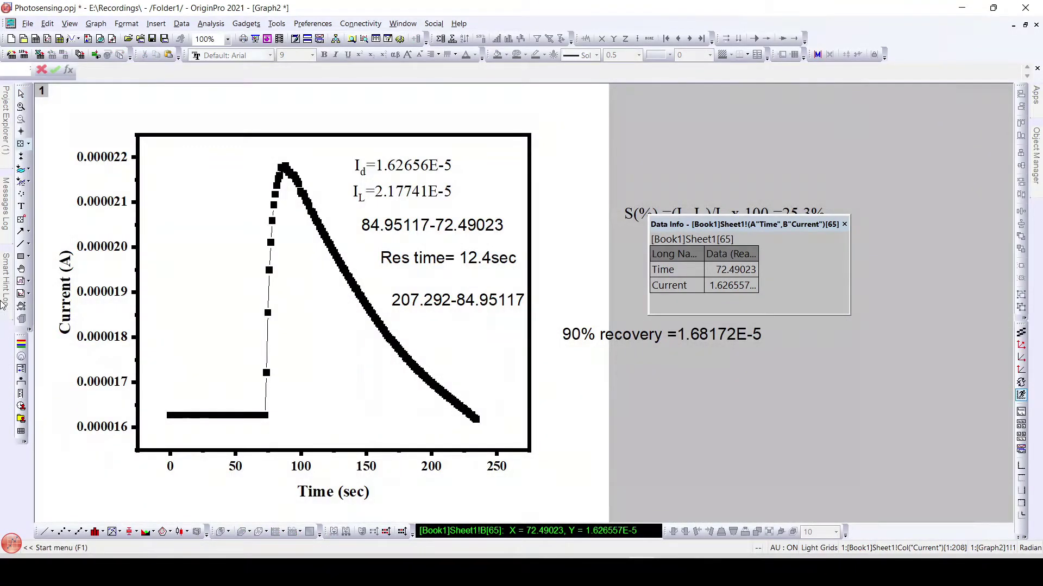
# Step: Read the curve's peak (Time 84.95117 s, Current 2.177405E-5 A) and shift the readout panel
pyautogui.click(6, 279)
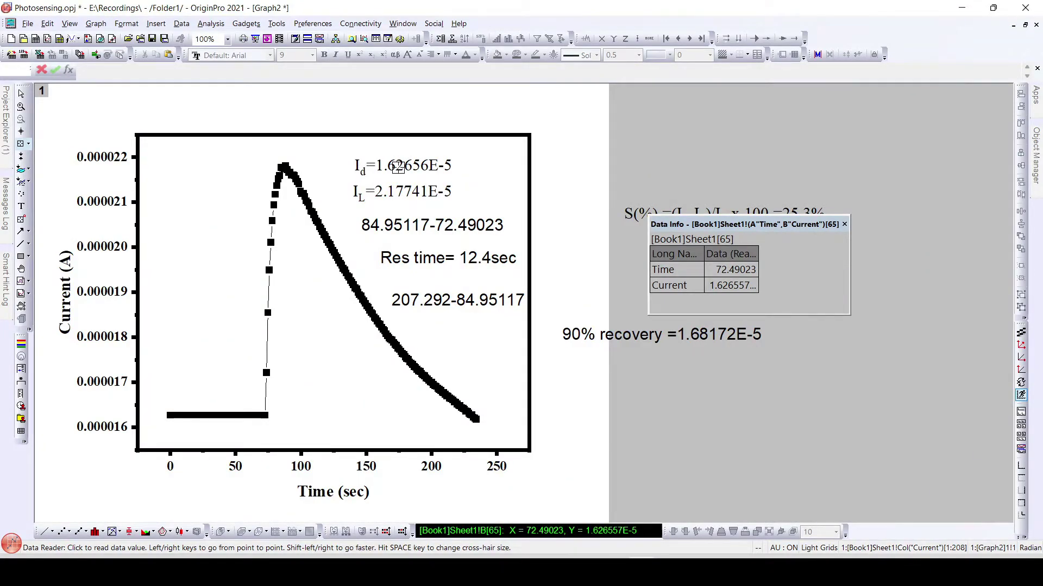
pyautogui.click(279, 167)
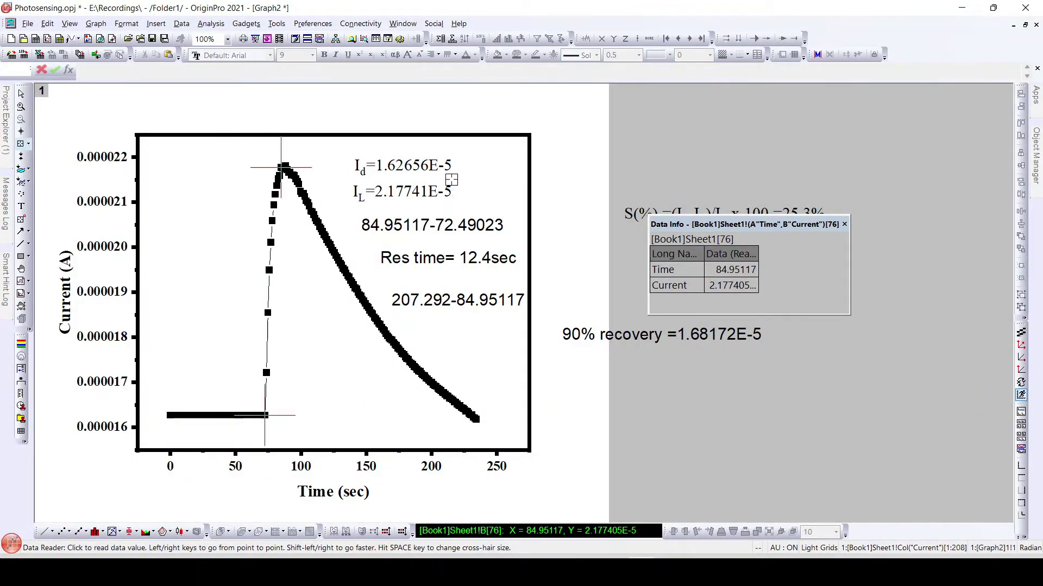
pyautogui.moveTo(723, 224); pyautogui.dragTo(744, 291)
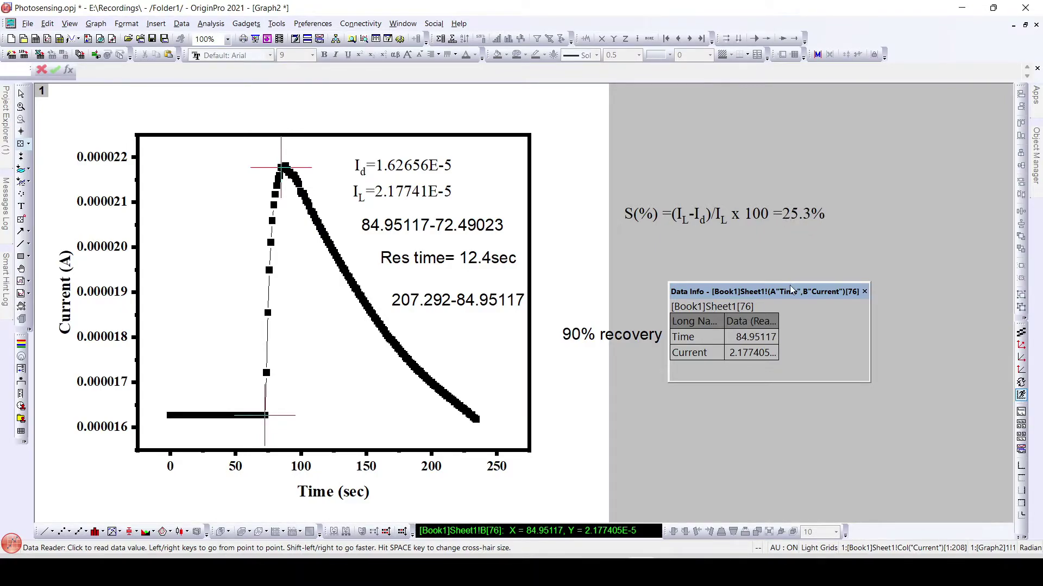
pyautogui.moveTo(792, 290); pyautogui.dragTo(826, 242)
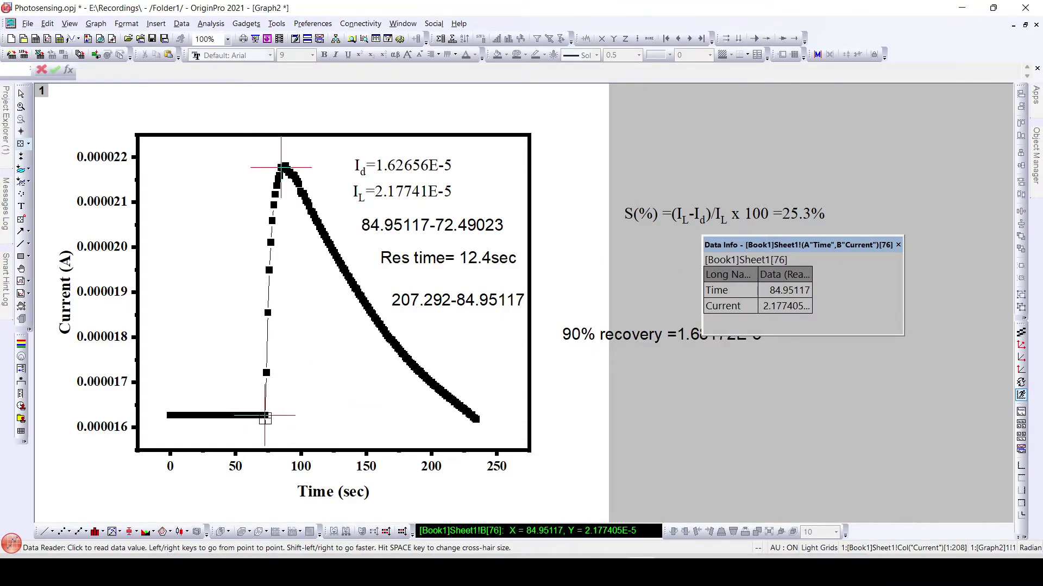
# Step: Re-read the 72.49023 s baseline and peak points, then move Data Info off the 90% recovery label
pyautogui.click(265, 417)
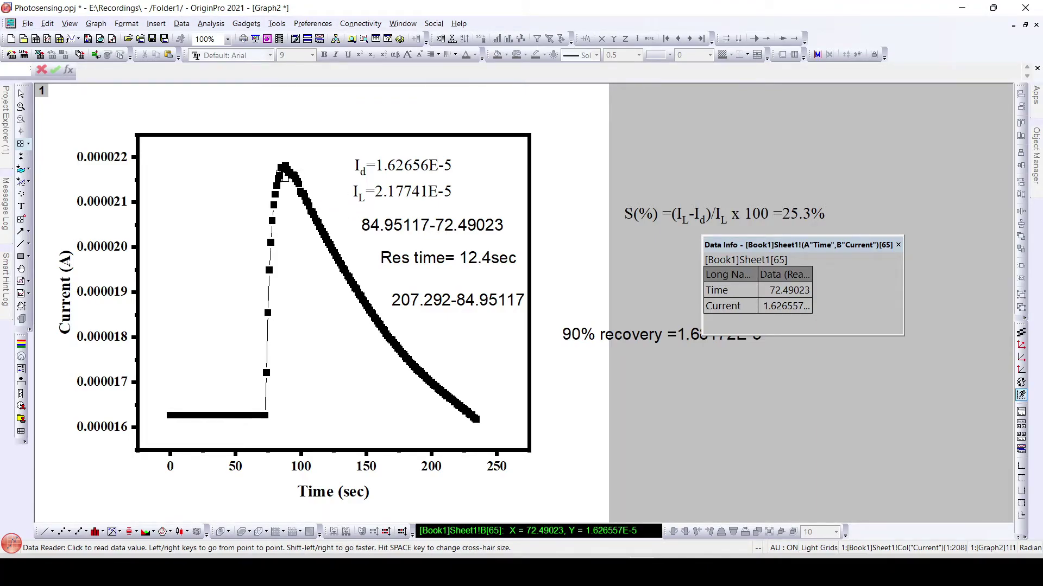
pyautogui.click(281, 166)
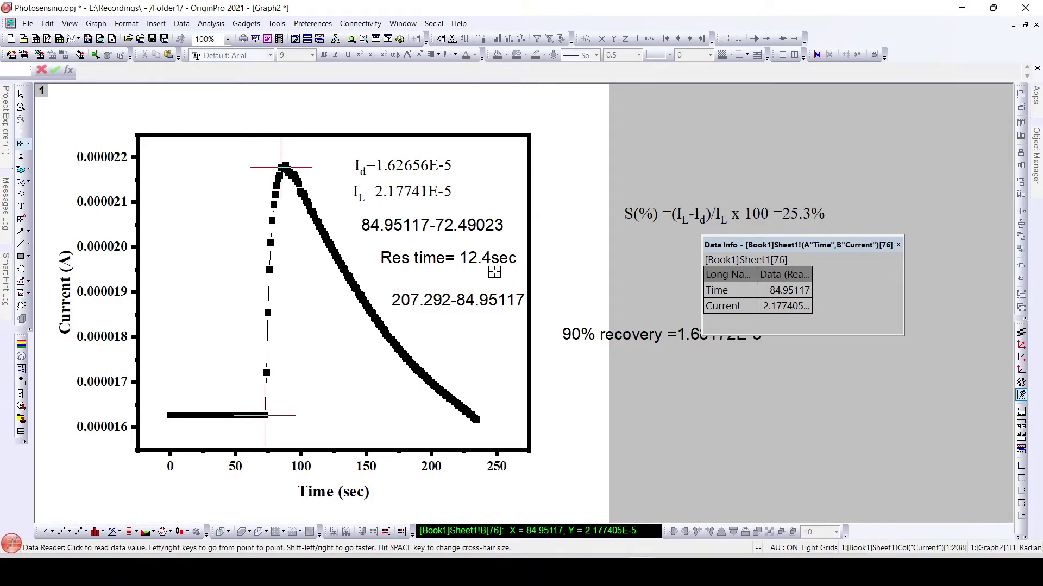
pyautogui.moveTo(783, 248); pyautogui.dragTo(731, 154)
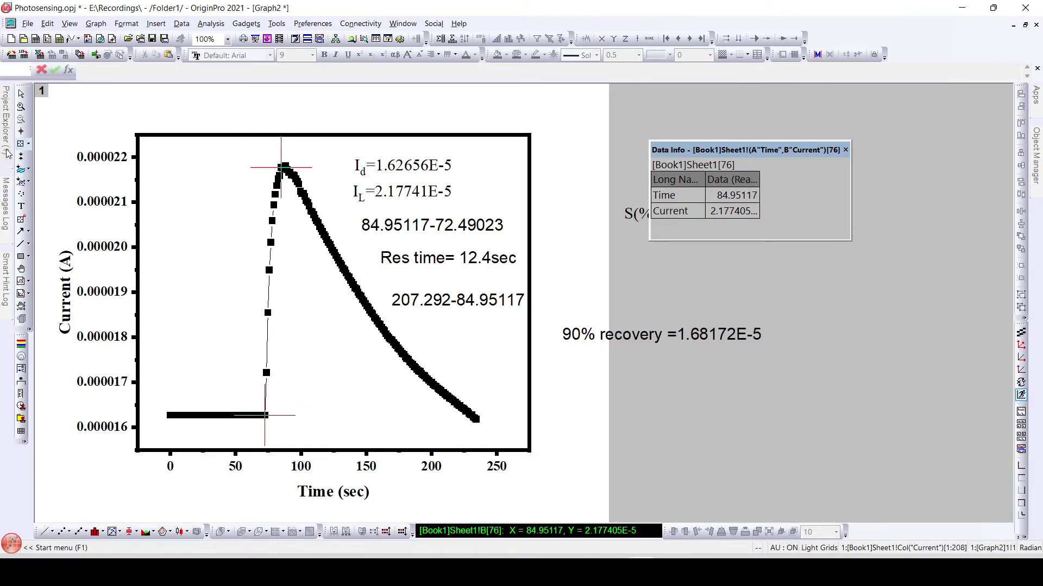
# Step: Copy the label expression 207.292-84.95117 and launch Calculator
pyautogui.click(20, 93)
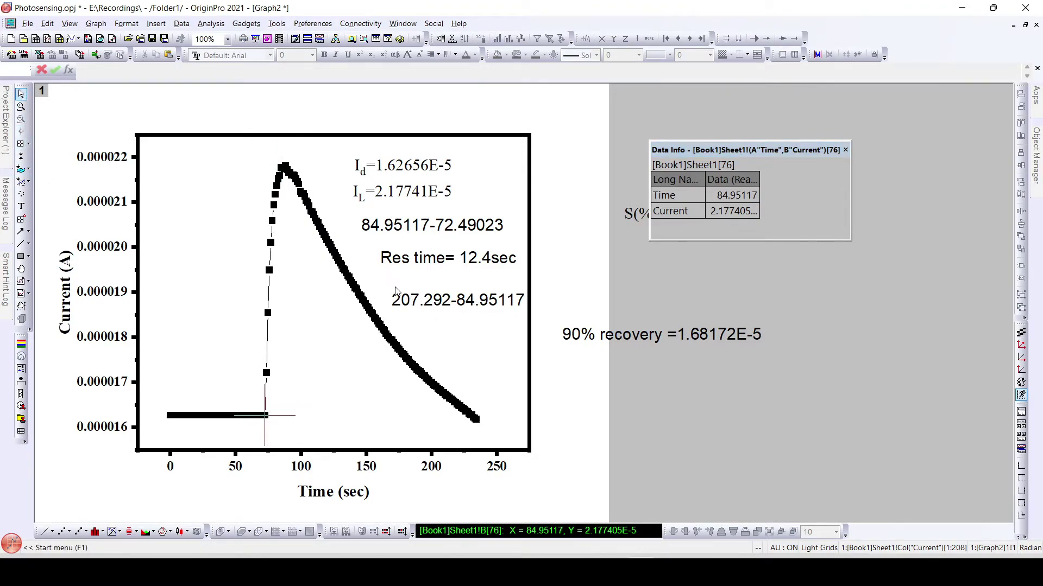
pyautogui.doubleClick(424, 302)
pyautogui.hotkey('ctrl', 'a')
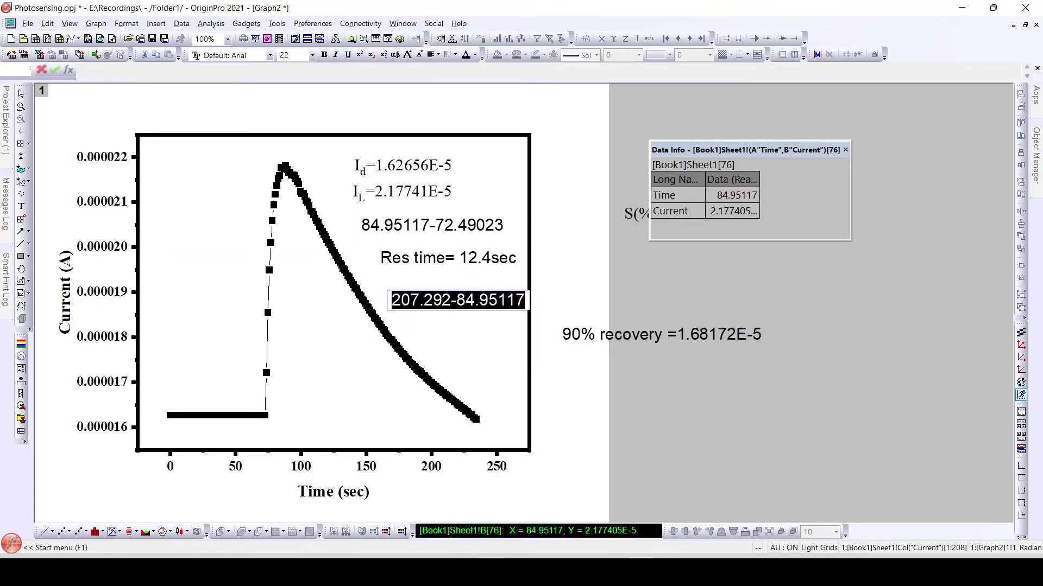
pyautogui.press('super')
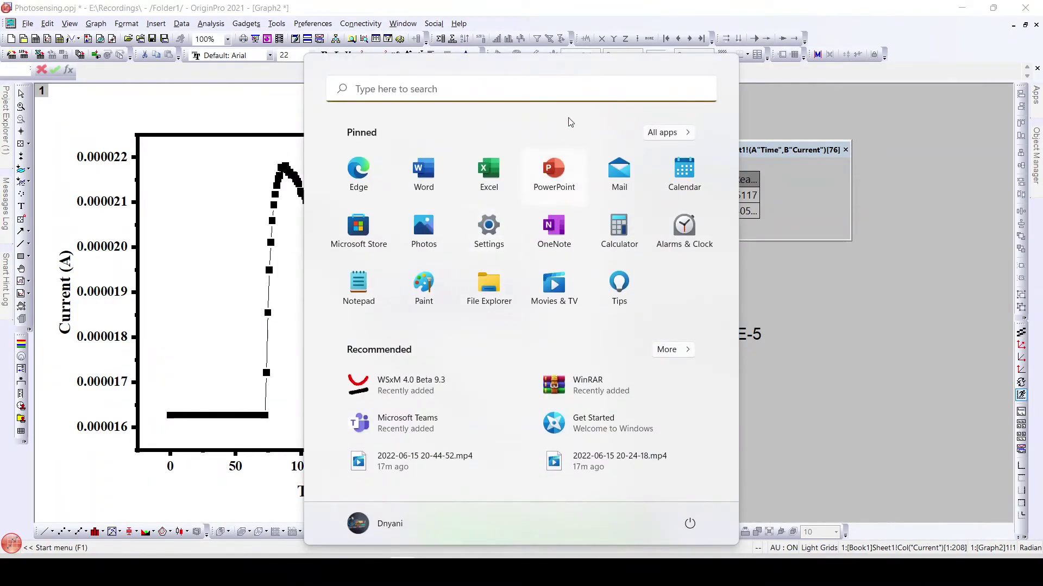
pyautogui.click(619, 228)
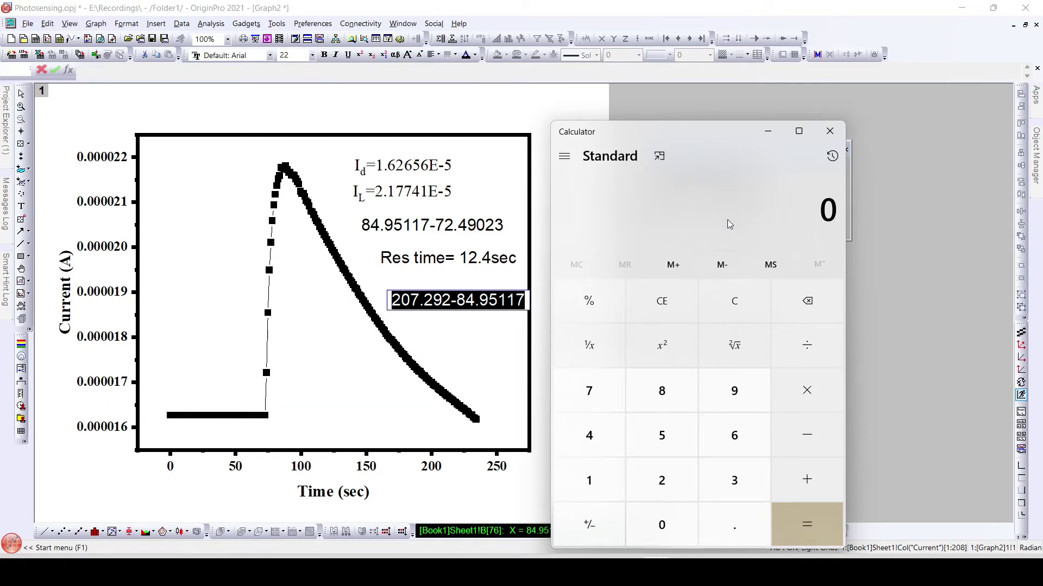
pyautogui.click(441, 302)
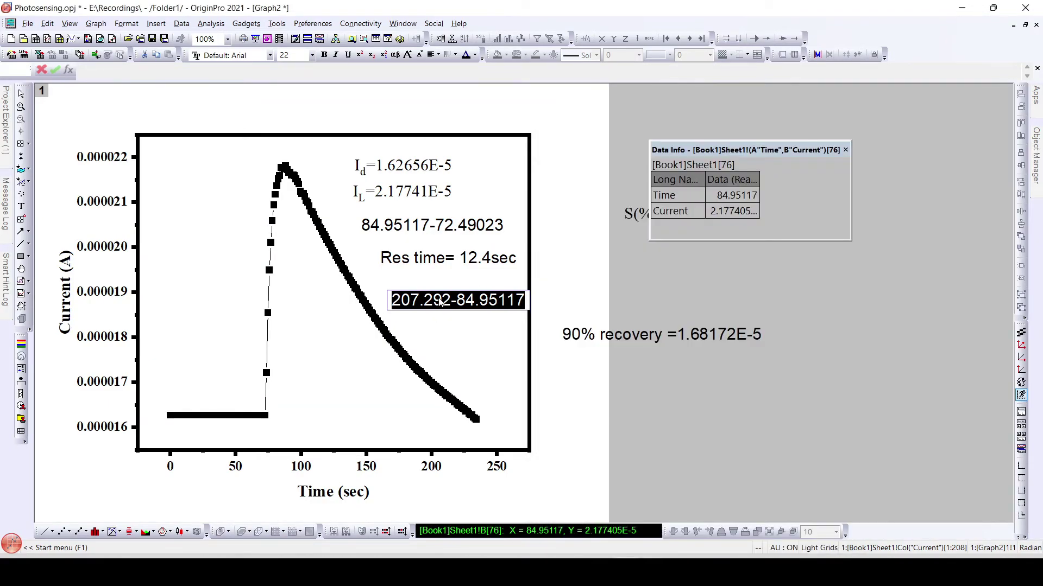
pyautogui.rightClick(441, 302)
pyautogui.click(471, 318)
# Step: Compute 207.292 − 84.95117 = 122.34083 in Calculator, select 122.3, and minimize it
pyautogui.hotkey('alt', 'Tab')
pyautogui.hotkey('ctrl', 'v')
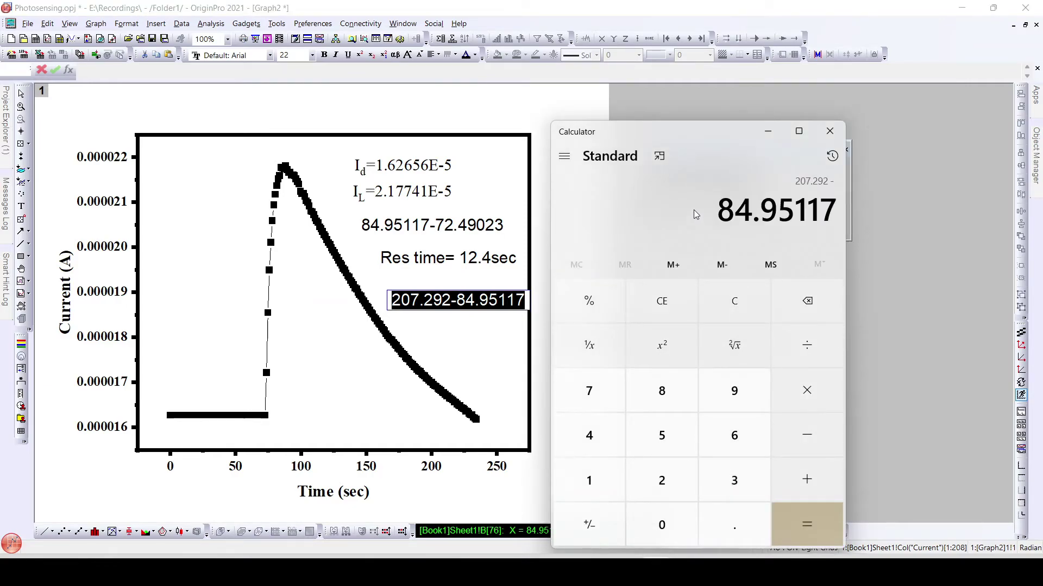
pyautogui.click(790, 525)
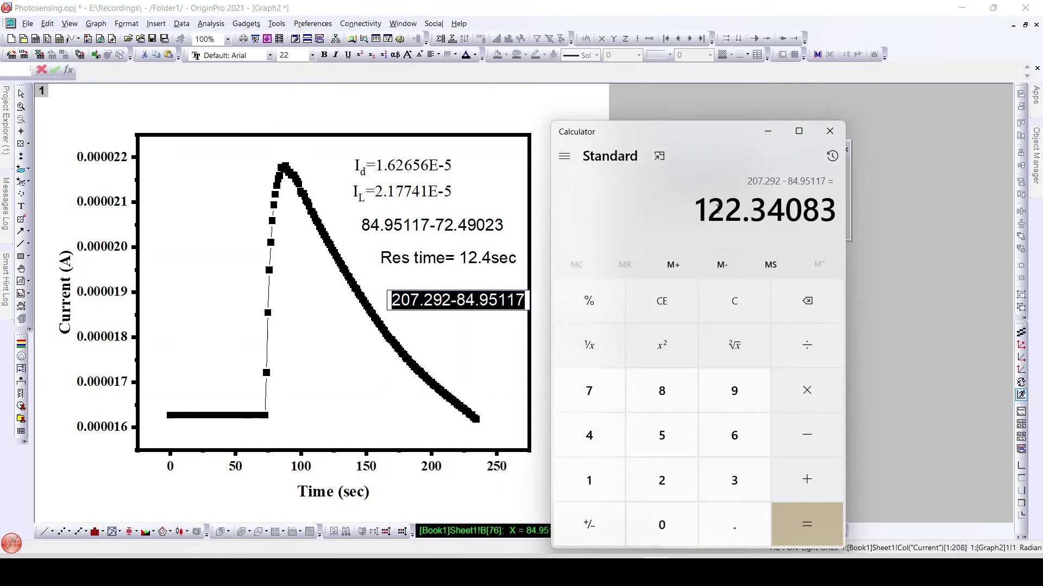
pyautogui.moveTo(697, 210); pyautogui.dragTo(767, 210)
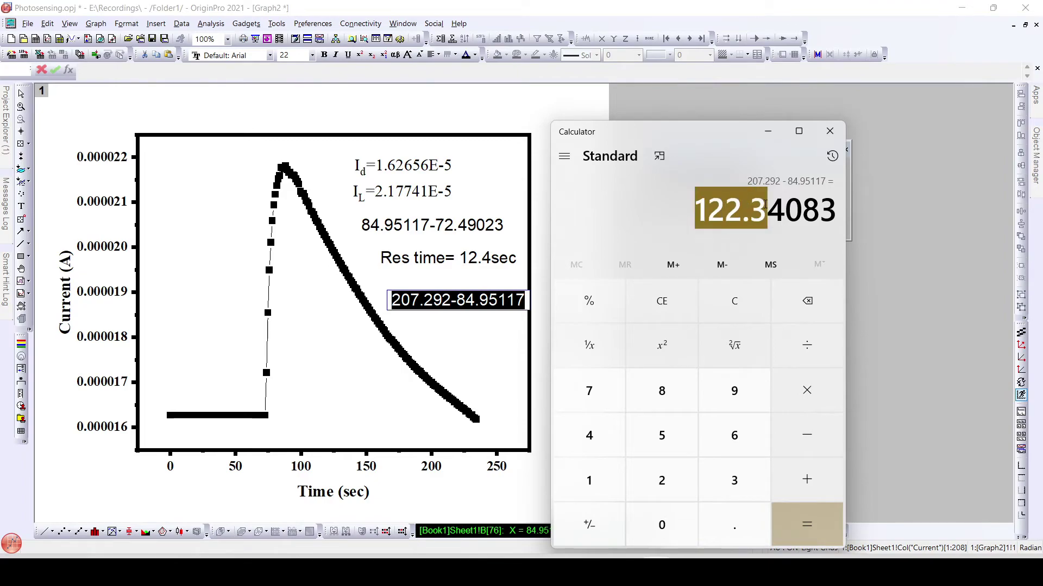
pyautogui.click(767, 132)
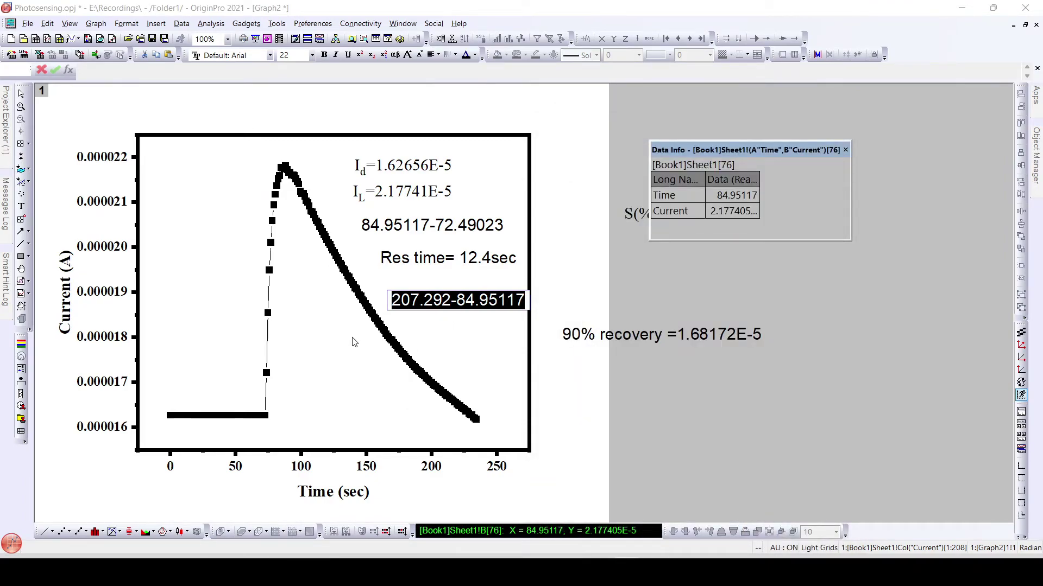
# Step: Add a 'Recovery time= 122.3 sec' text label and place it above the graph frame
pyautogui.click(437, 338)
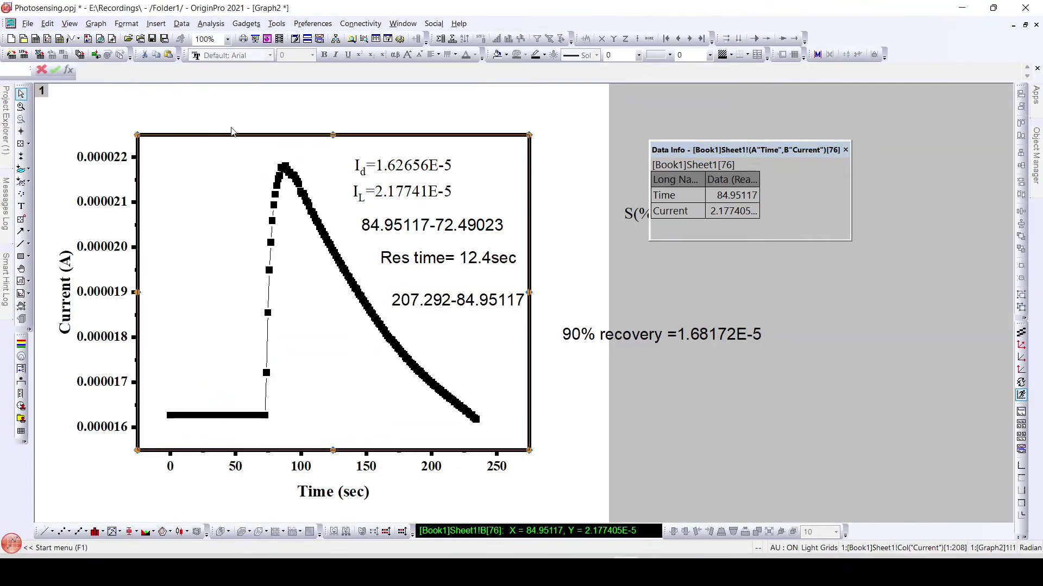
pyautogui.click(21, 206)
pyautogui.click(424, 338)
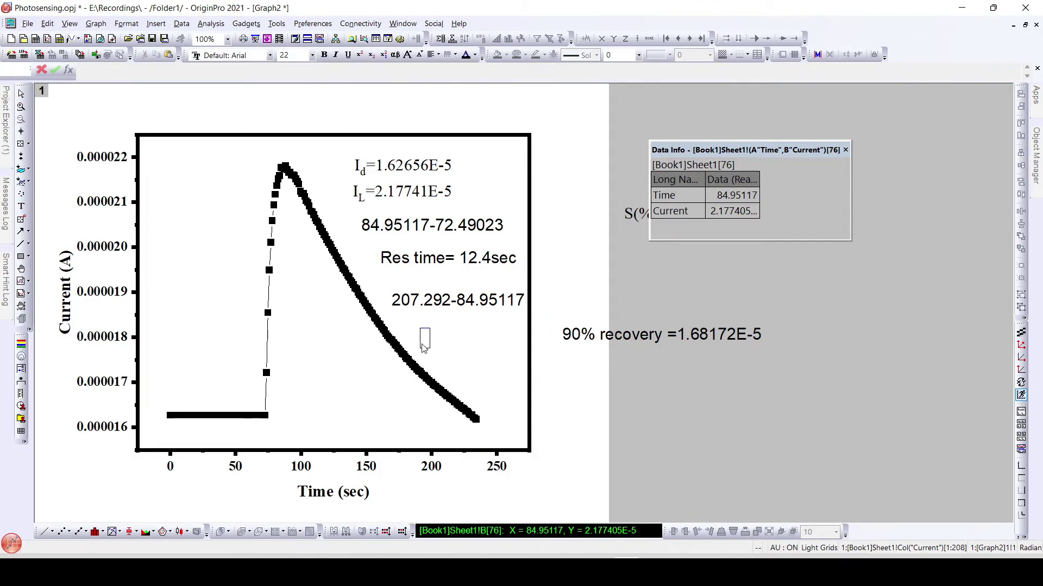
pyautogui.write('Recover')
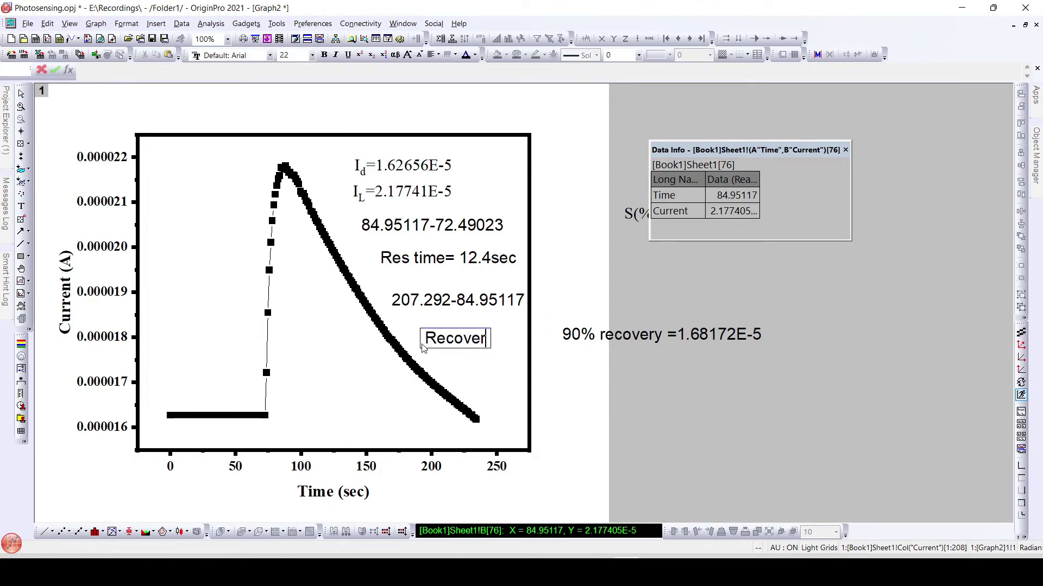
pyautogui.write('y time')
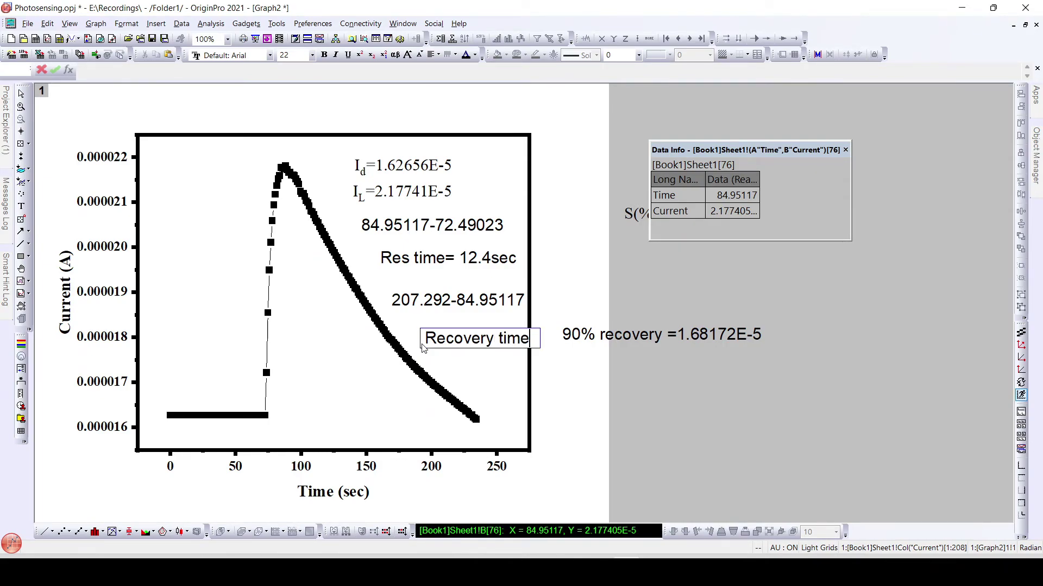
pyautogui.write('=')
pyautogui.hotkey('ctrl', 'v')
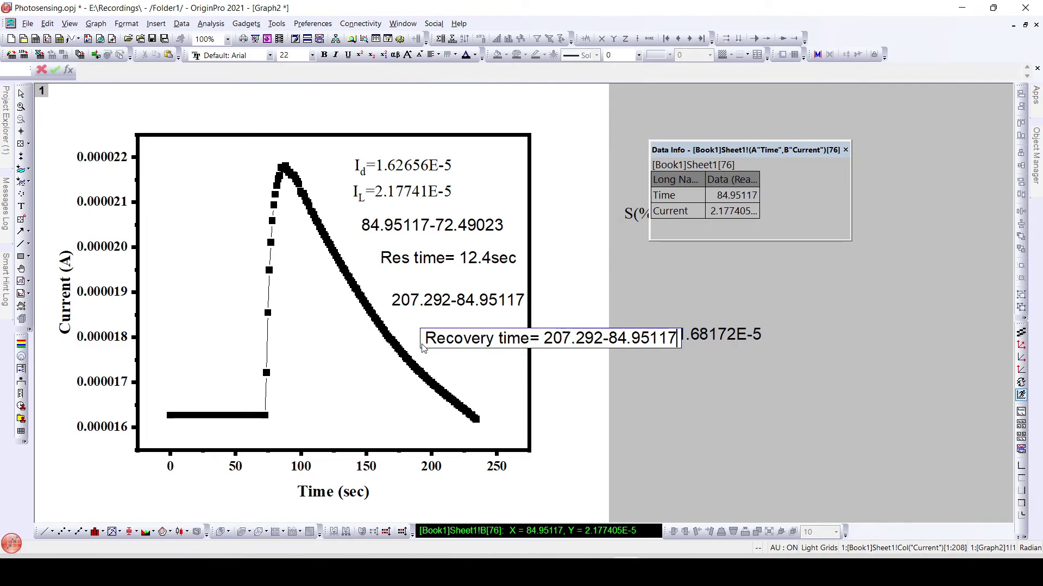
pyautogui.hotkey('ctrl', 'z')
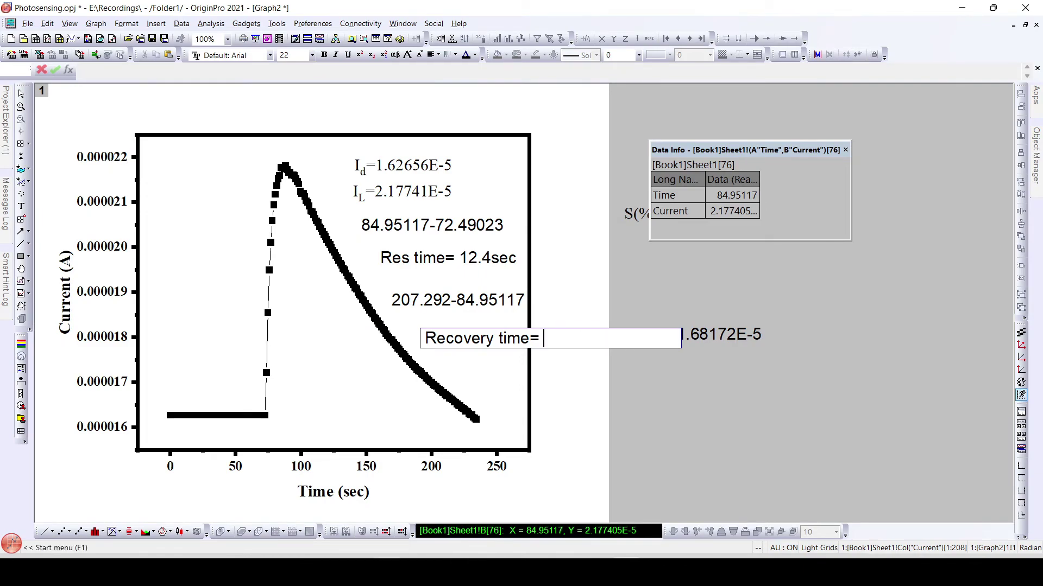
pyautogui.click(650, 555)
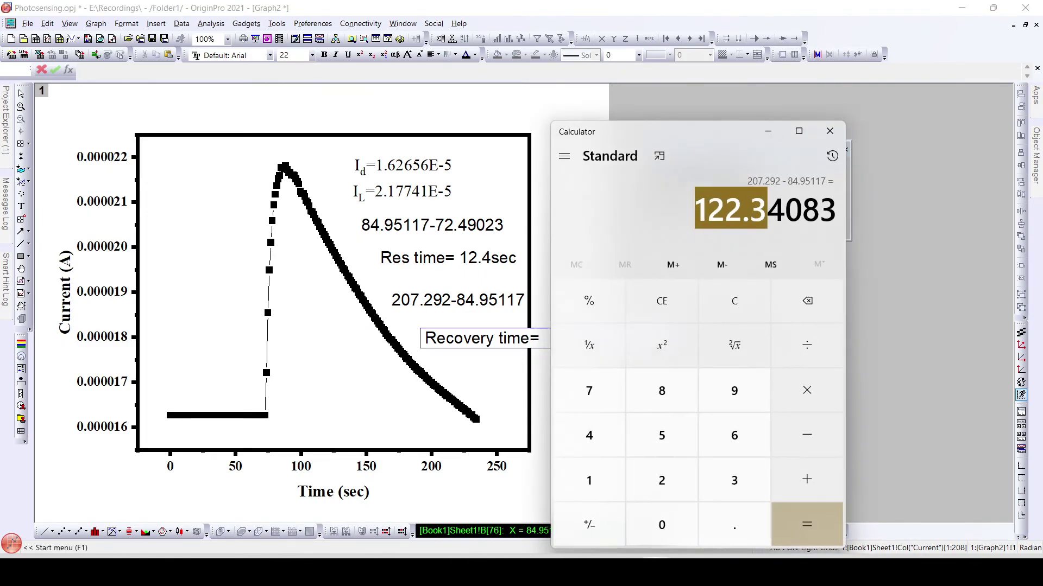
pyautogui.click(650, 555)
pyautogui.click(562, 339)
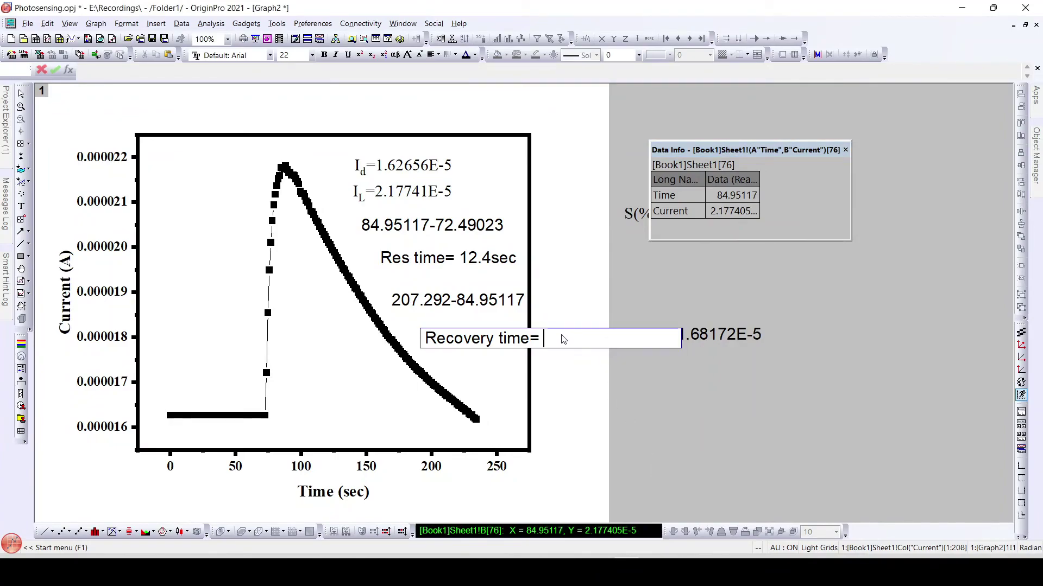
pyautogui.write('122.3 sec')
pyautogui.click(578, 297)
pyautogui.moveTo(512, 345); pyautogui.dragTo(463, 119)
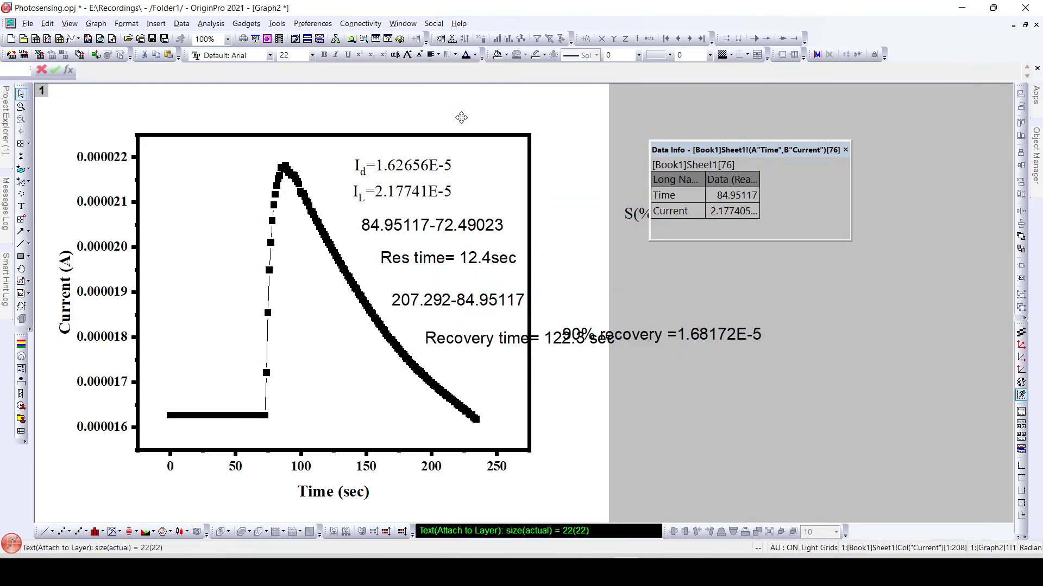
# Step: Move the Data Info panel below the 90% recovery label and raise the S(%) text
pyautogui.click(434, 266)
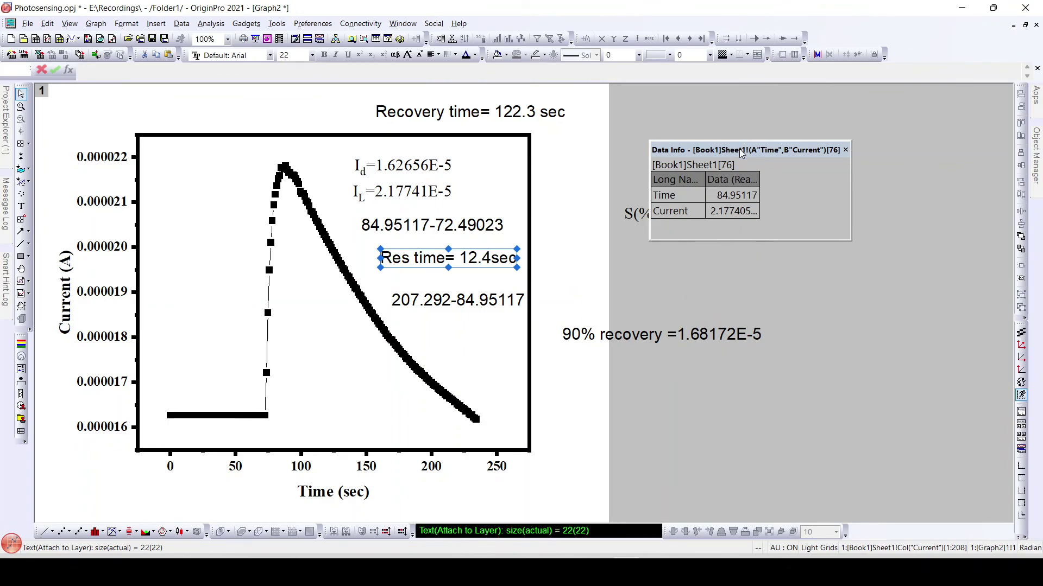
pyautogui.moveTo(740, 153); pyautogui.dragTo(727, 354)
pyautogui.click(728, 213)
pyautogui.moveTo(728, 213); pyautogui.dragTo(652, 174)
pyautogui.click(674, 239)
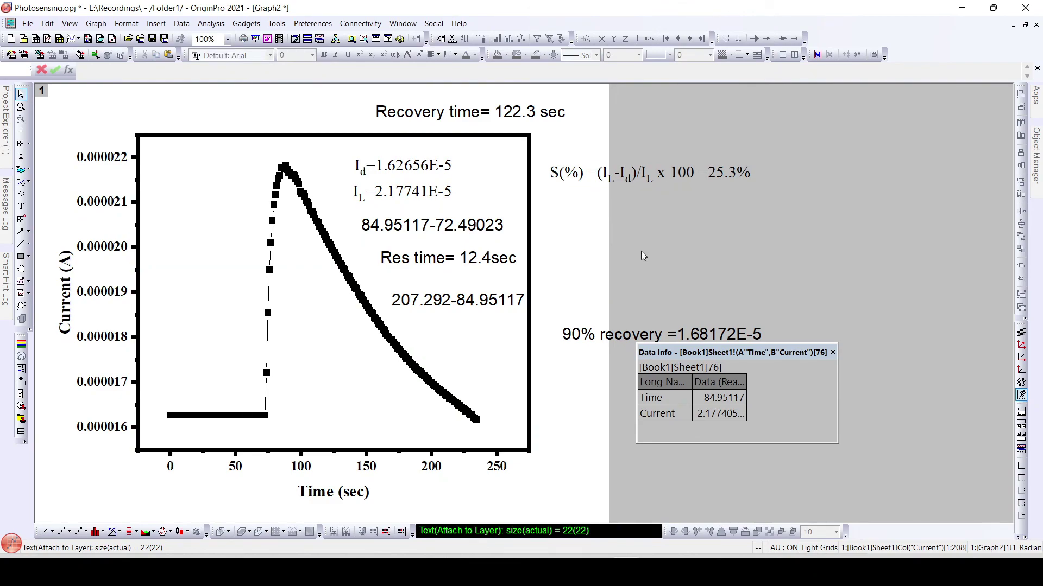